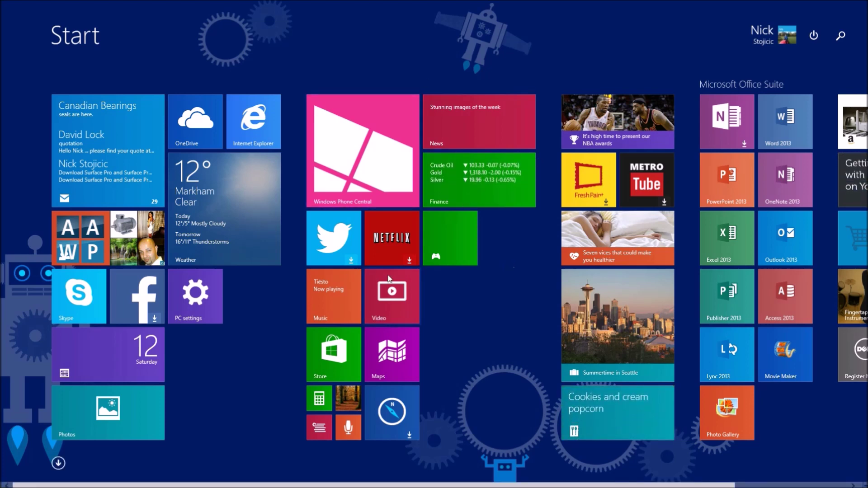
- Launch Internet Explorer from its Start-screen tile, opening the N4G game news page
scroll(389, 278, down, 2)
scroll(388, 278, up, 2)
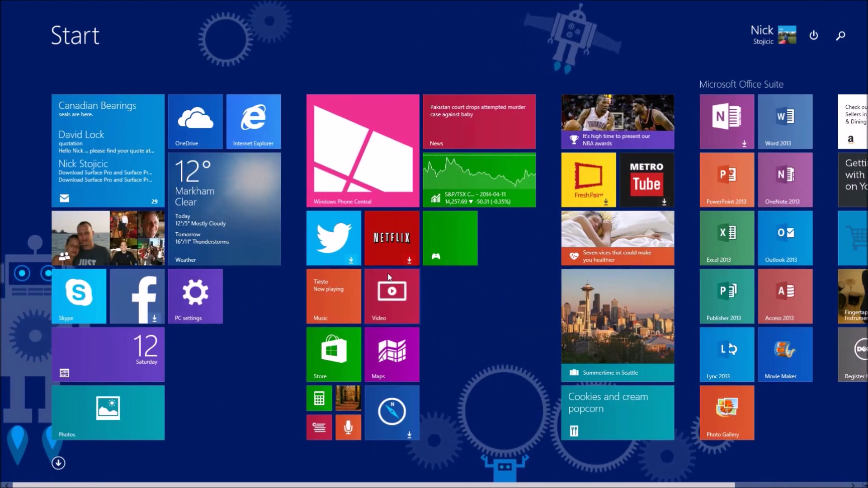
click(253, 120)
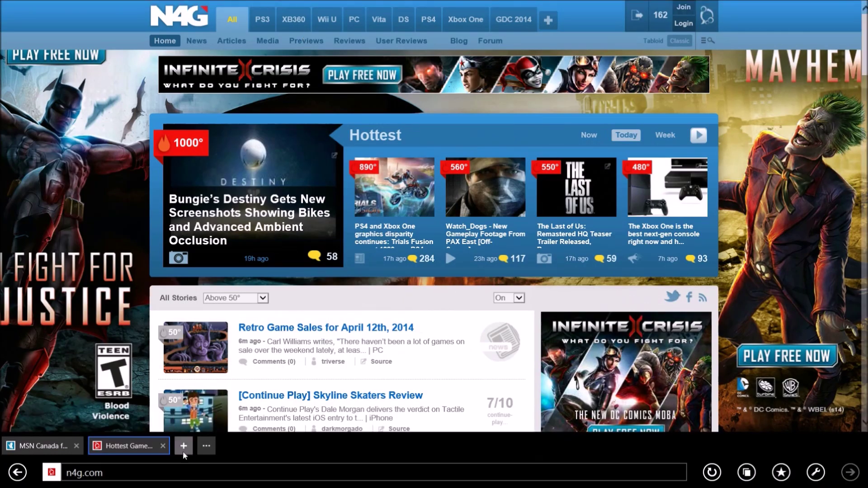
- Open a blank new Internet Explorer tab, then go back to the Start screen
click(183, 448)
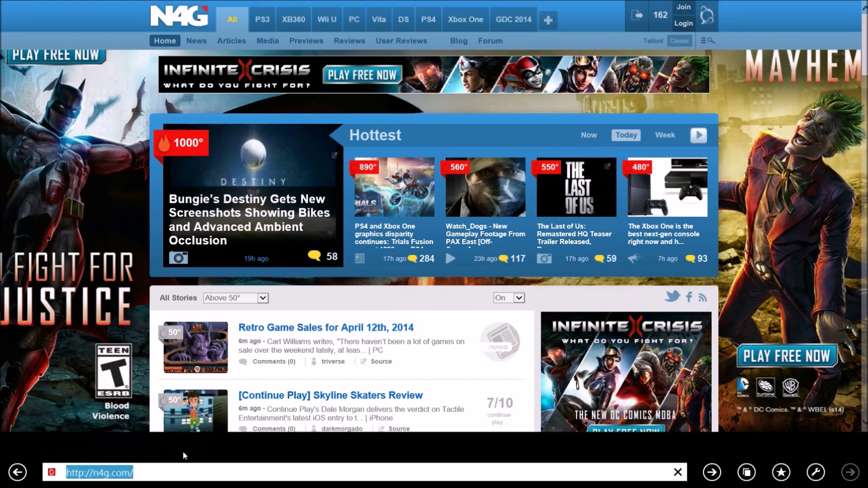
click(183, 447)
mouse_move(1, 90)
key(super)
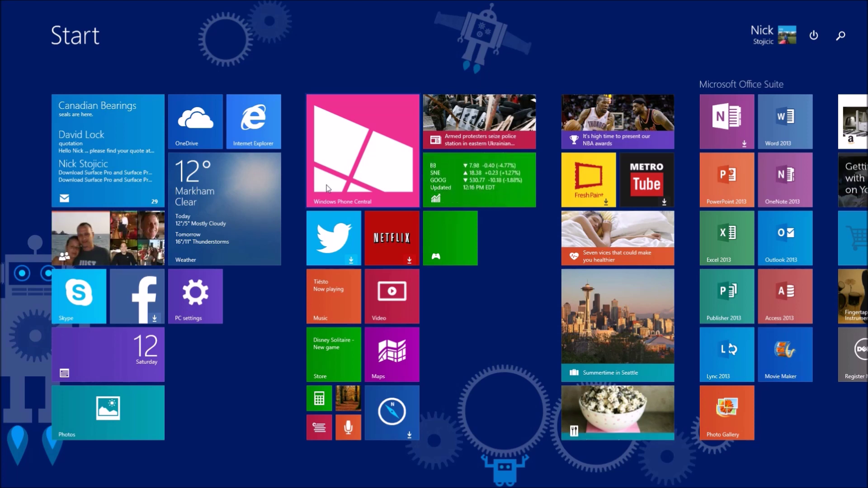
- Check the Start-screen power menu, search for 'halo', then switch to the desktop
click(814, 37)
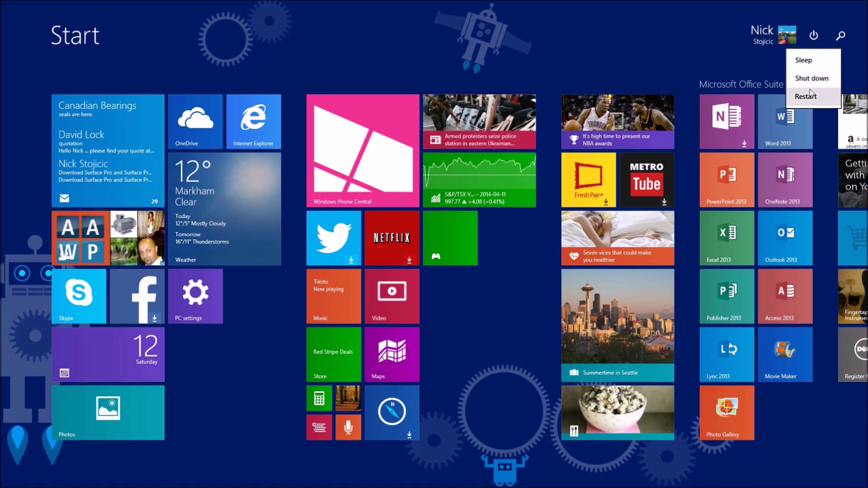
click(843, 37)
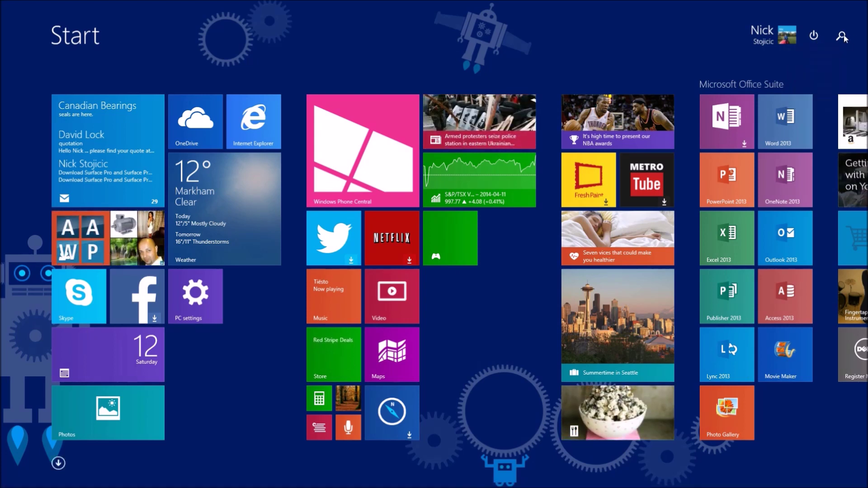
click(843, 37)
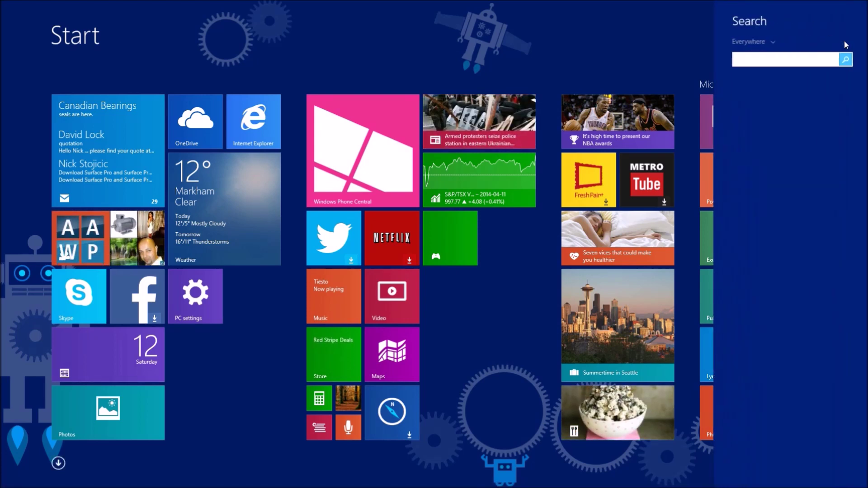
text(halo)
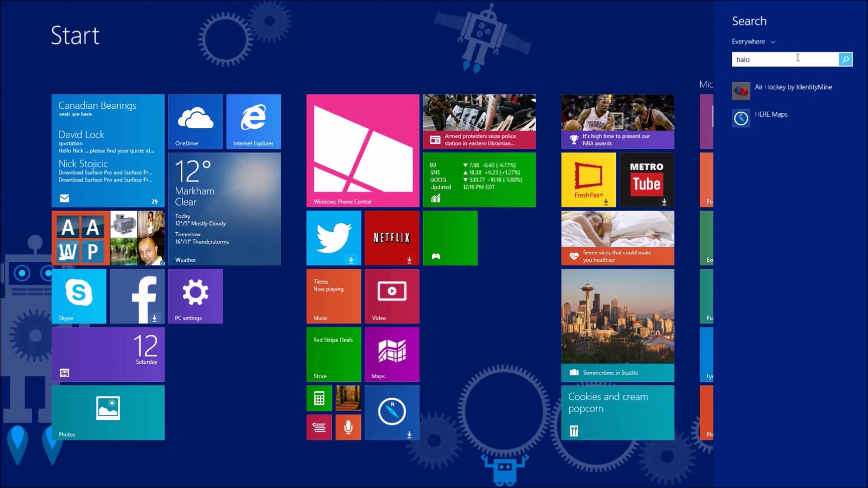
key(Return)
mouse_move(176, 480)
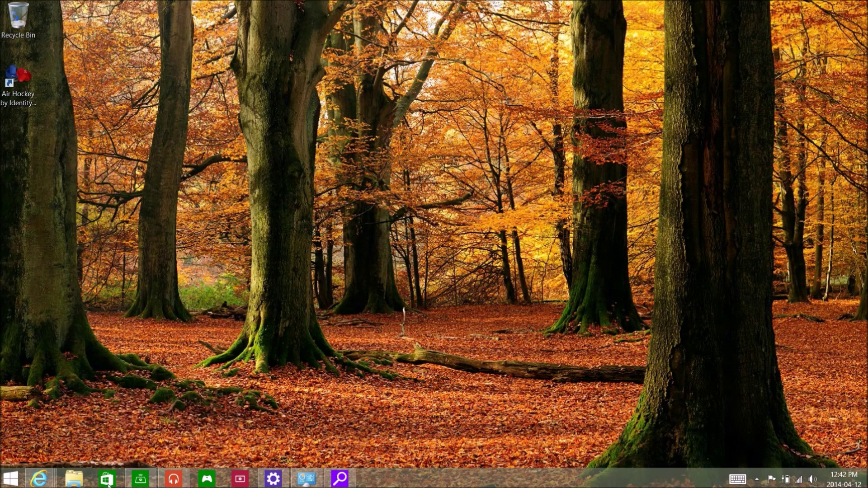
- Show and minimize Xbox Music, open and close the Store, then bring Music back on Nyana
click(174, 479)
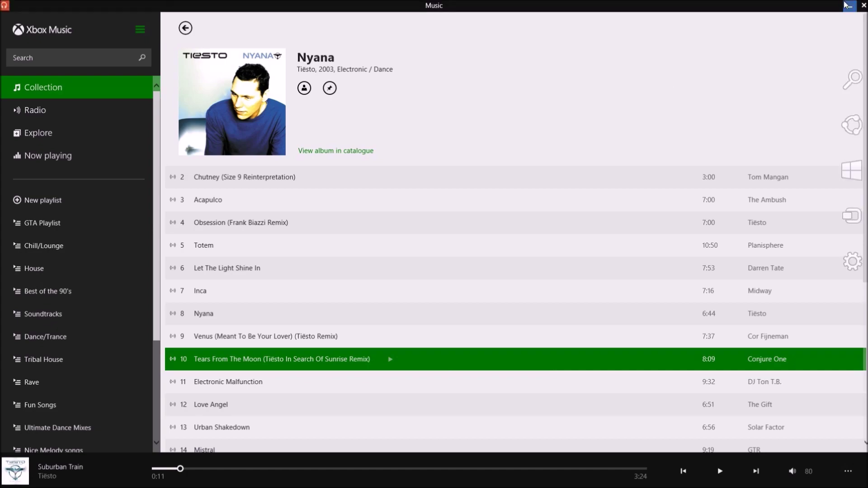
click(845, 4)
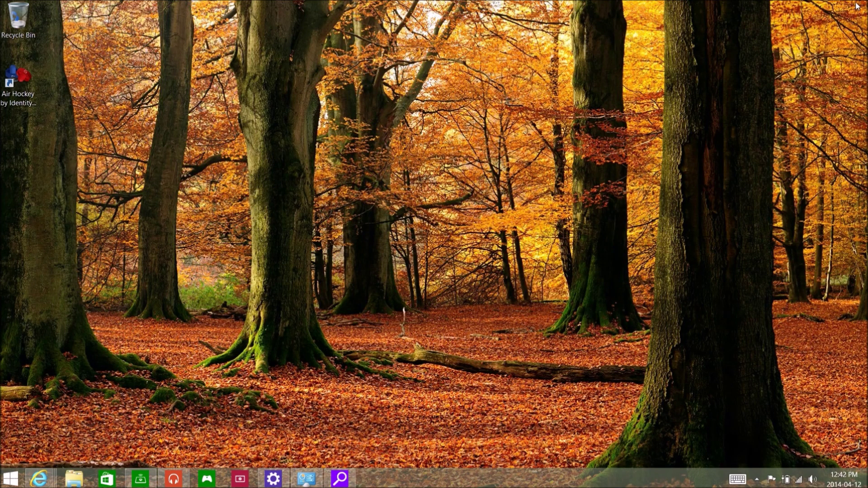
click(107, 478)
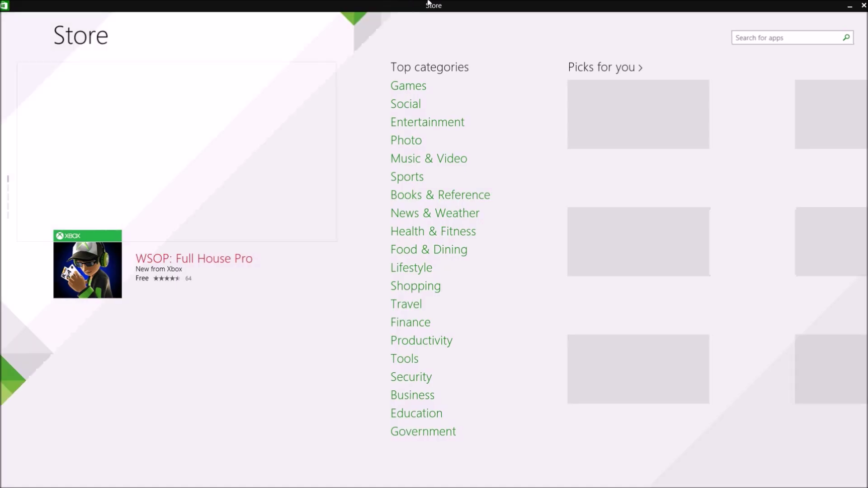
drag(376, 14, 397, 486)
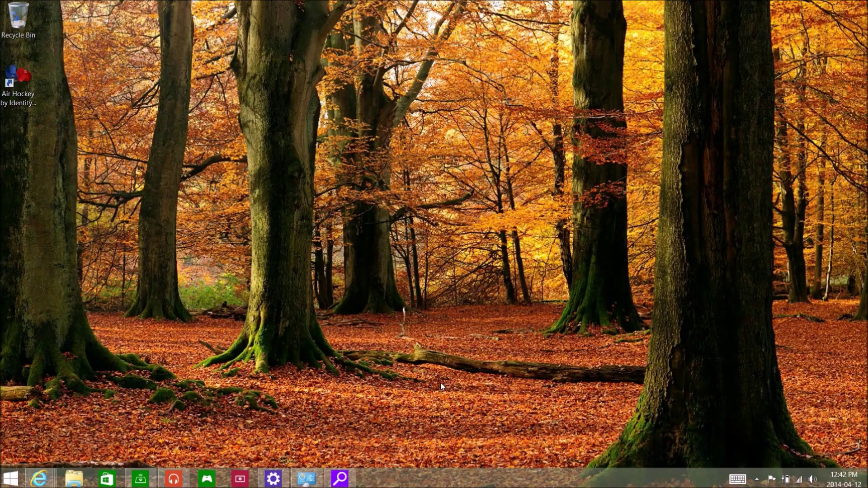
click(173, 478)
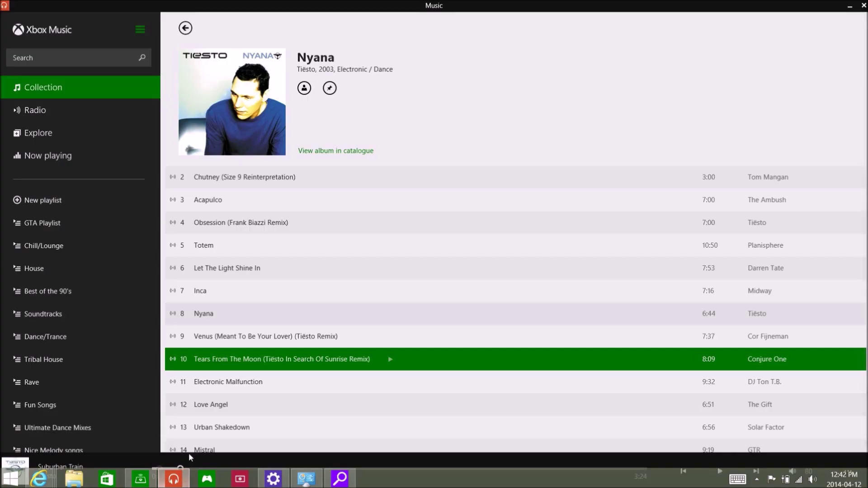
click(5, 6)
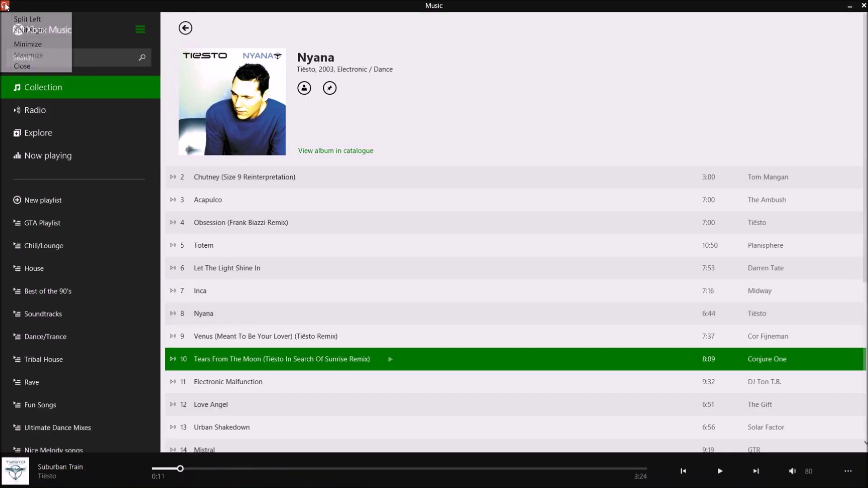
- Split Xbox Music to the right beside the desktop, then drag the divider to fill with desktop
click(24, 31)
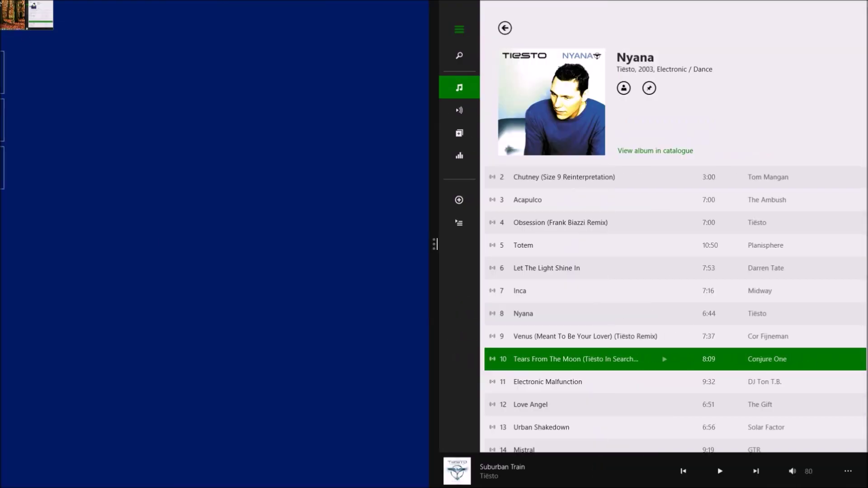
click(13, 15)
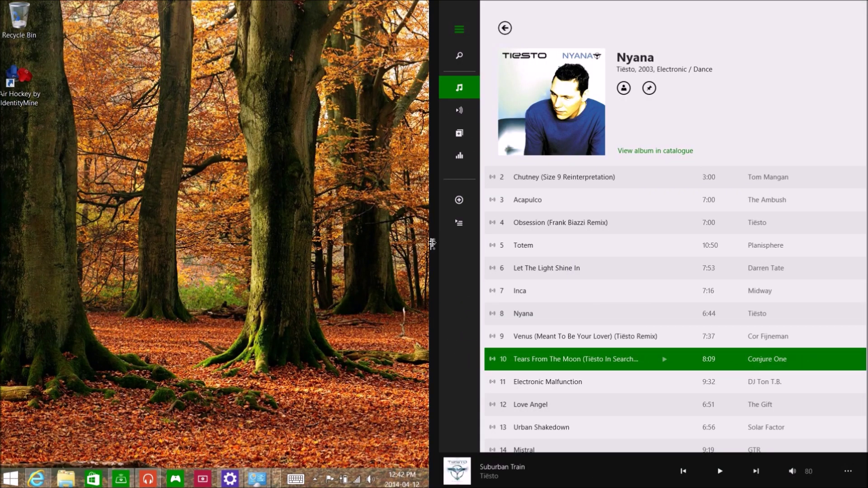
drag(431, 243, 35, 122)
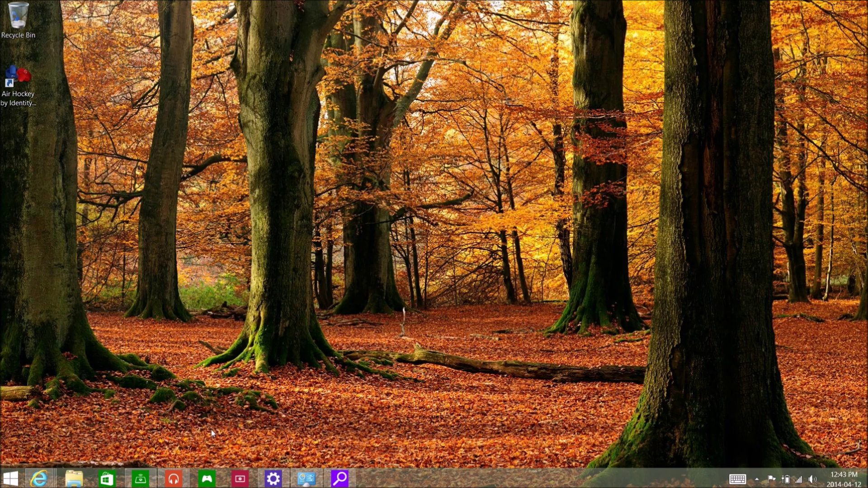
- Relaunch Internet Explorer from Start, view its open tabs, then return to Start with taskbar showing
key(super)
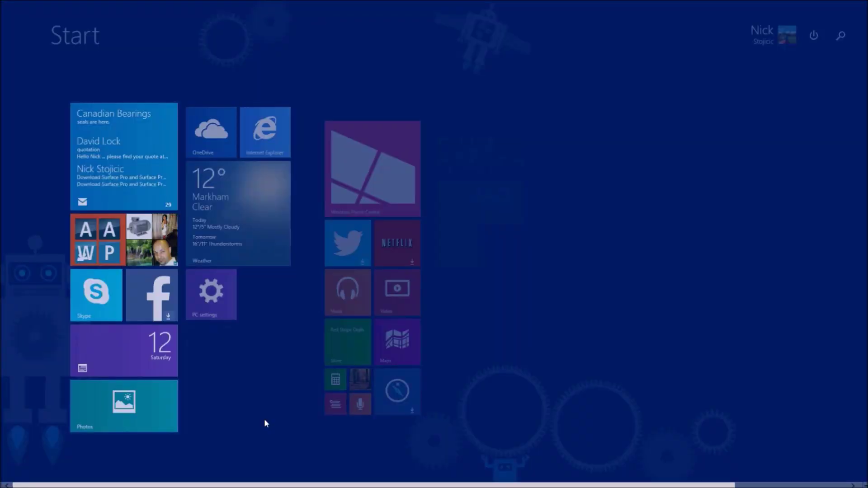
click(251, 129)
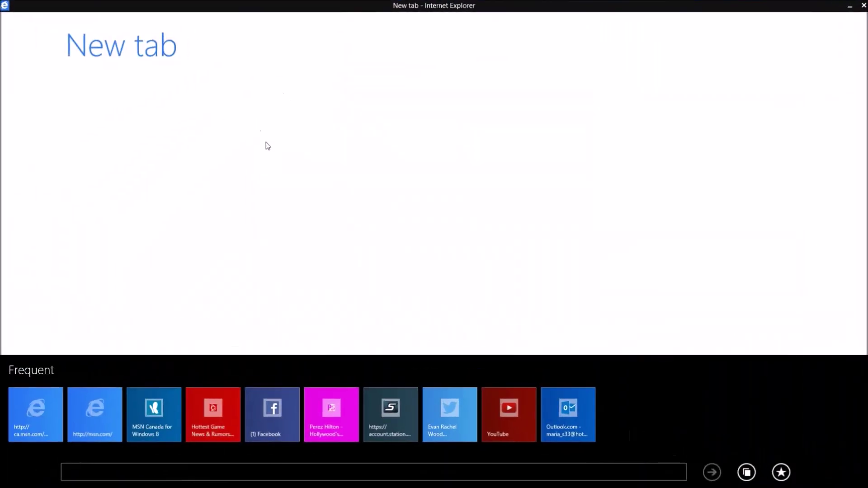
right_click(223, 64)
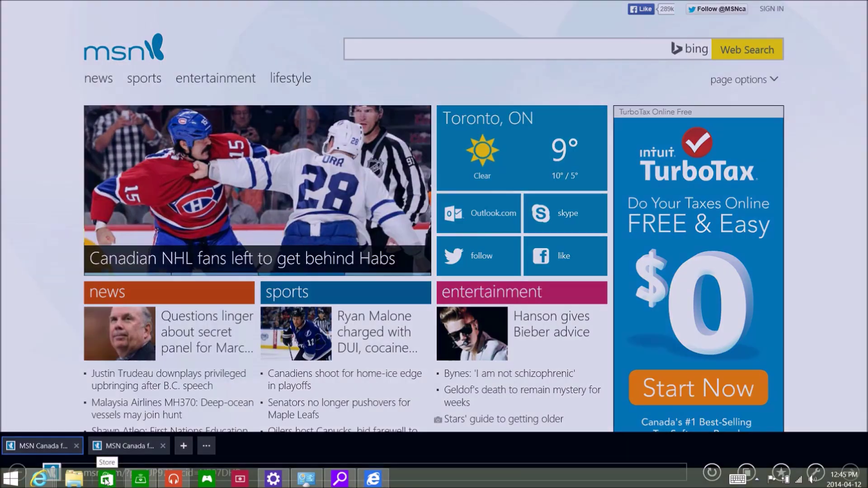
key(super)
mouse_move(265, 480)
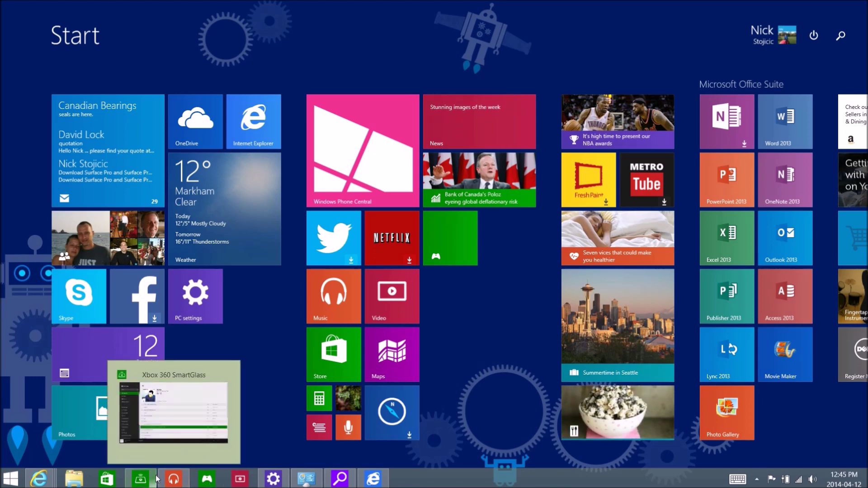
- Open the Store from the desktop taskbar and search it for 'twitter'
mouse_move(169, 480)
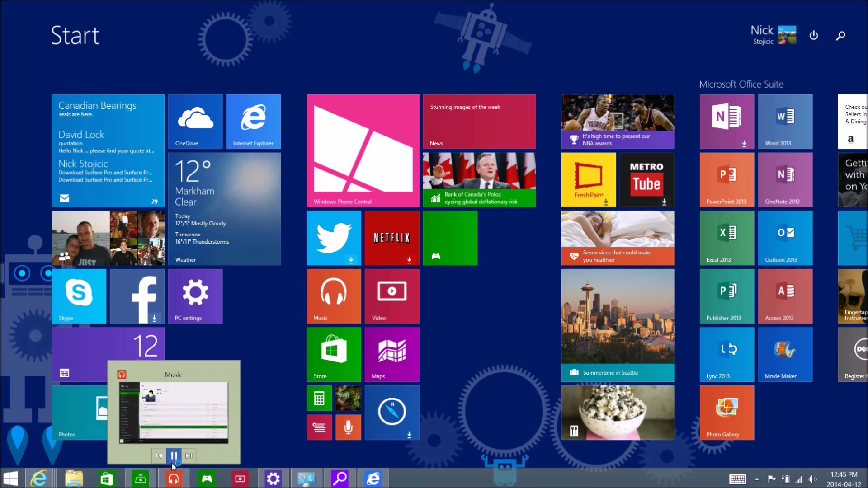
key(super)
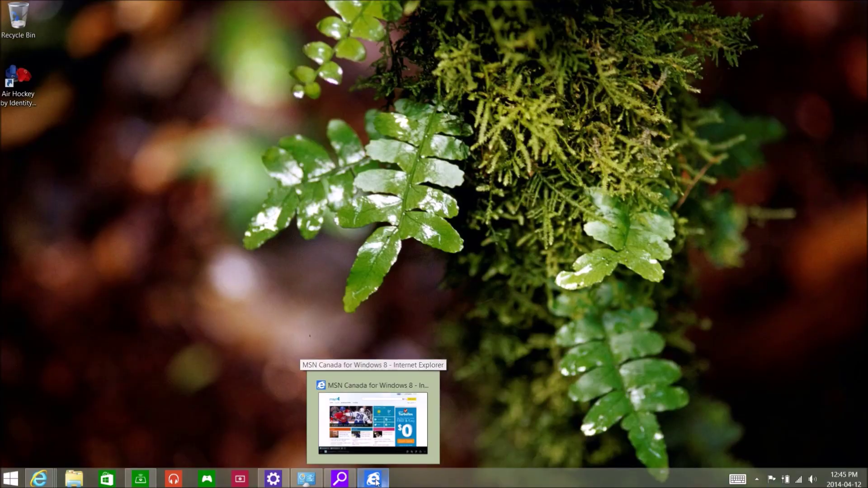
click(108, 478)
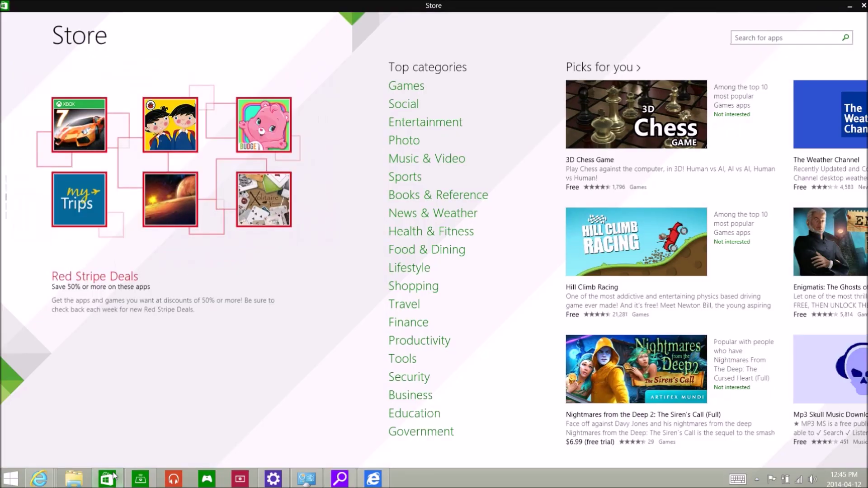
click(748, 37)
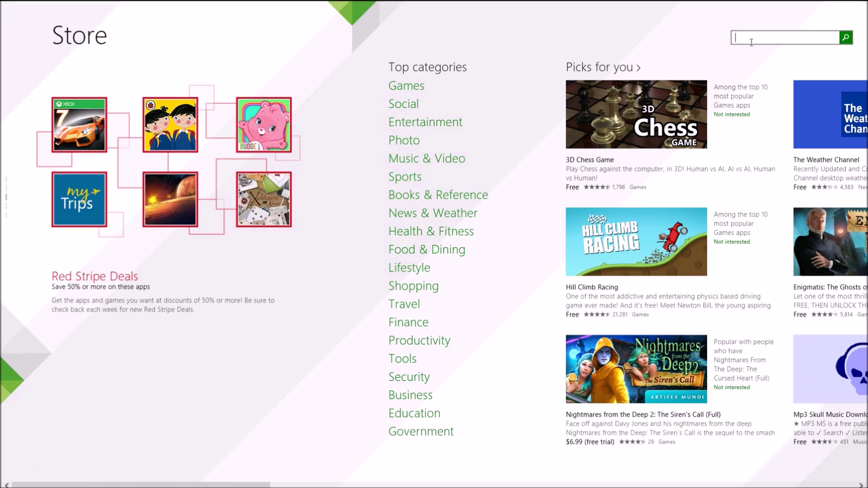
text(twitter)
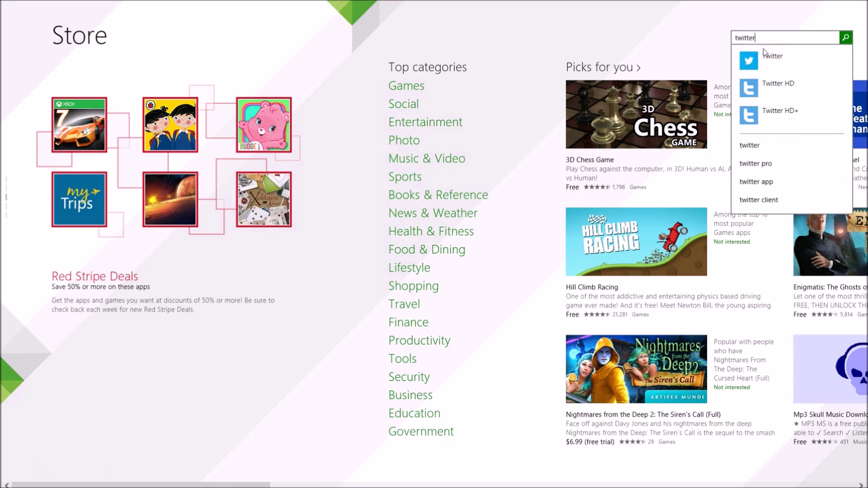
key(Return)
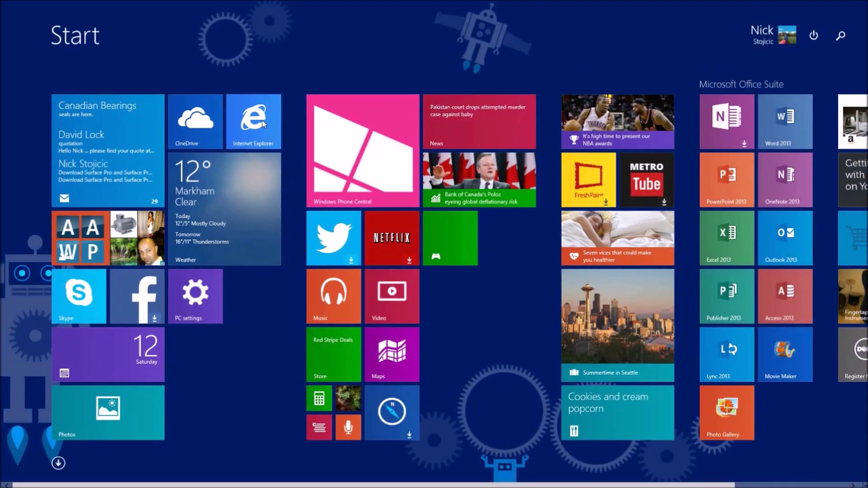
- View the Internet Explorer tile's options, then dismiss the Start screen menus
right_click(267, 121)
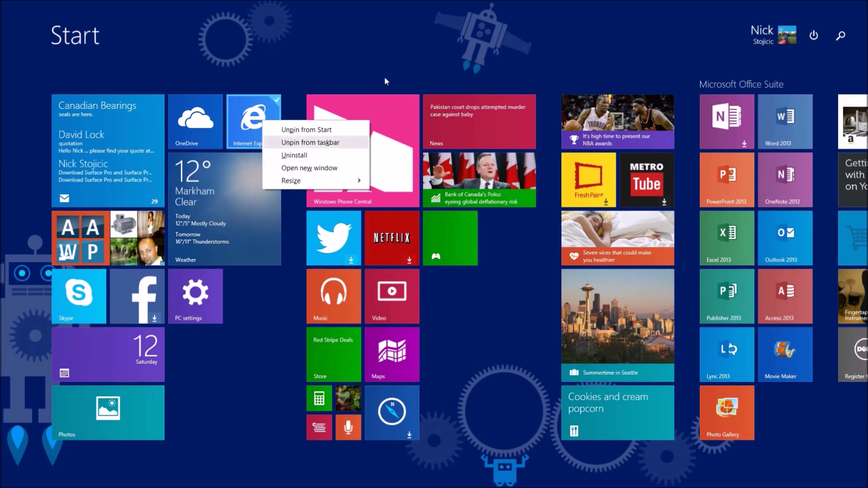
right_click(411, 50)
key(Escape)
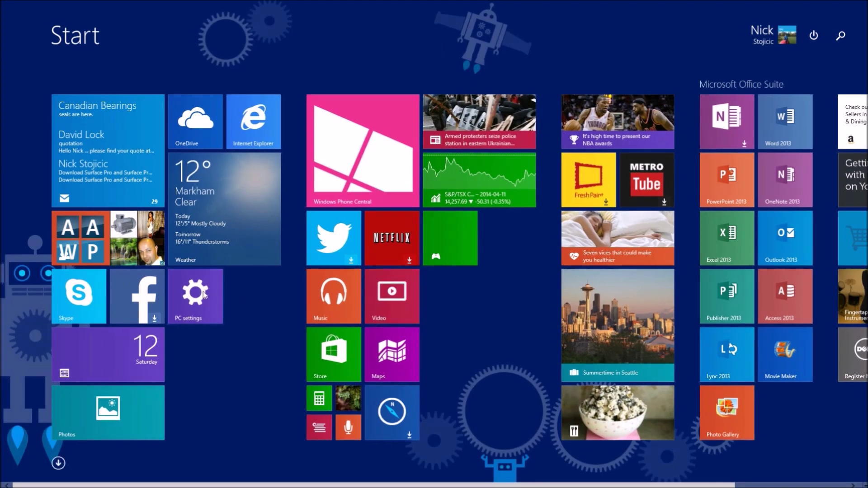
- Launch PC settings, open the classic Control Panel from it, close it, and restore PC settings
click(205, 294)
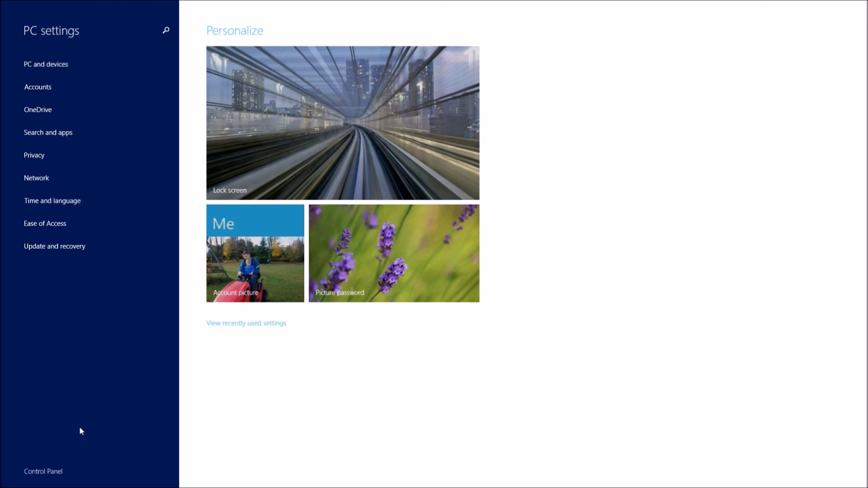
click(51, 469)
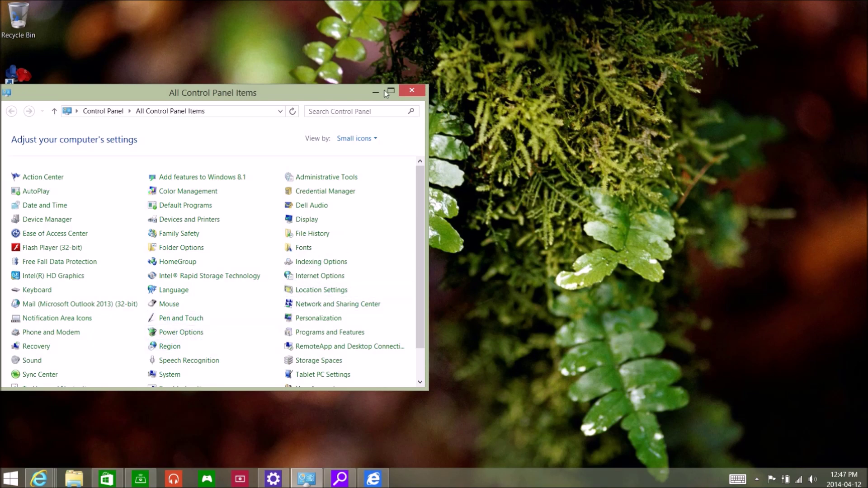
click(411, 92)
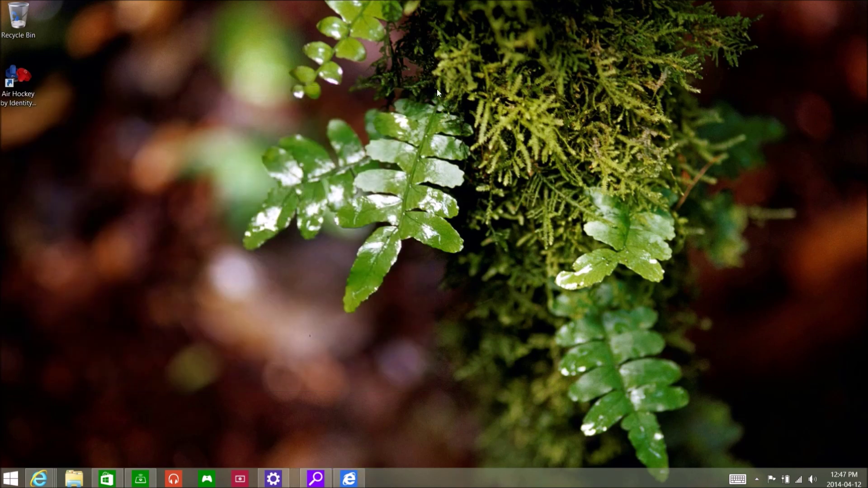
click(274, 478)
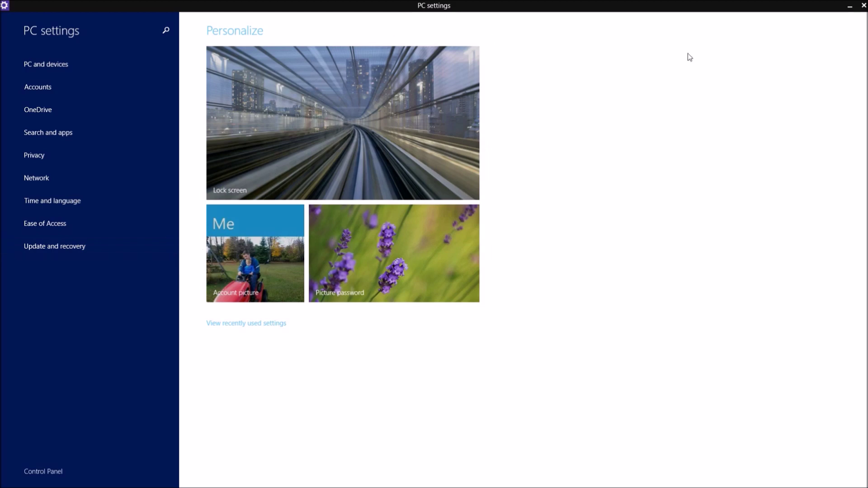
- Minimize PC settings to the desktop, then switch between the Start screen and desktop
mouse_move(804, 3)
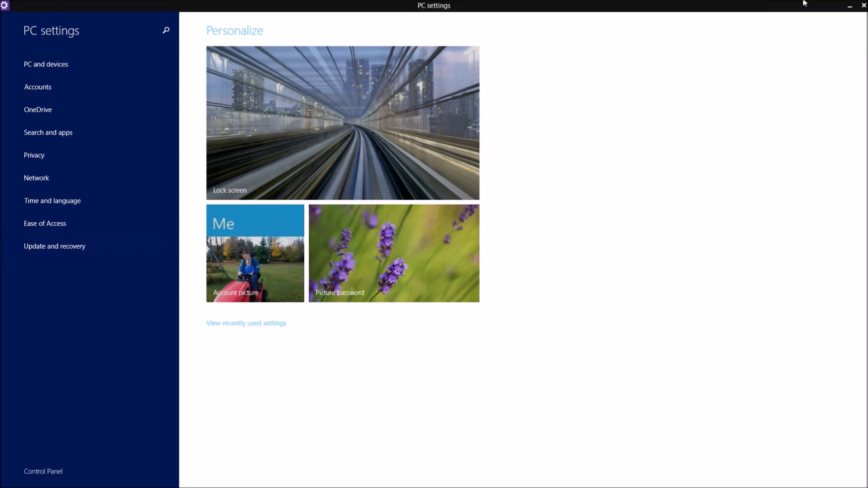
click(849, 5)
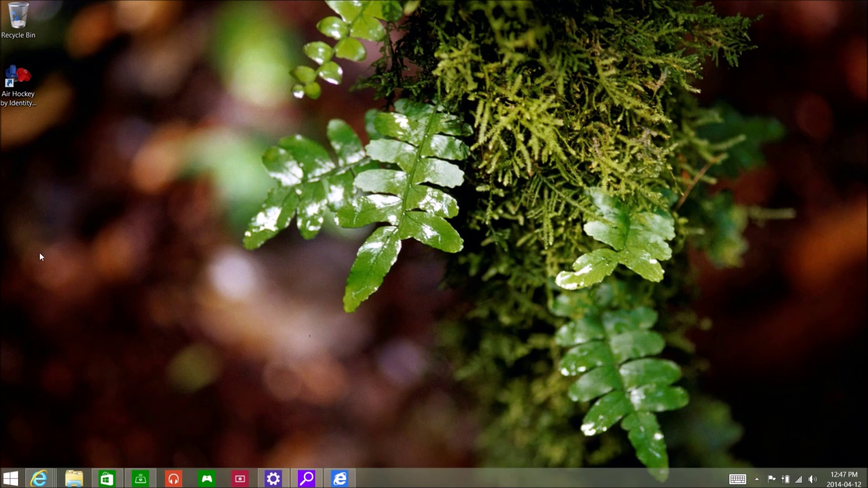
key(super)
scroll(394, 316, down, 3)
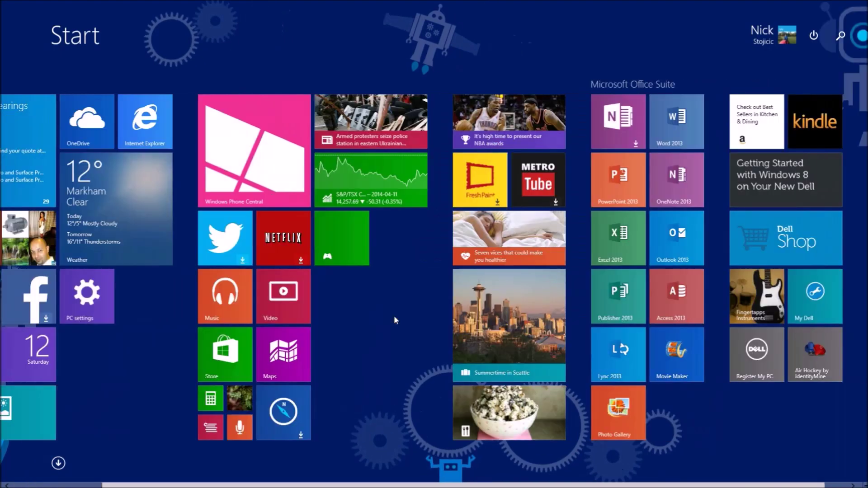
key(super)
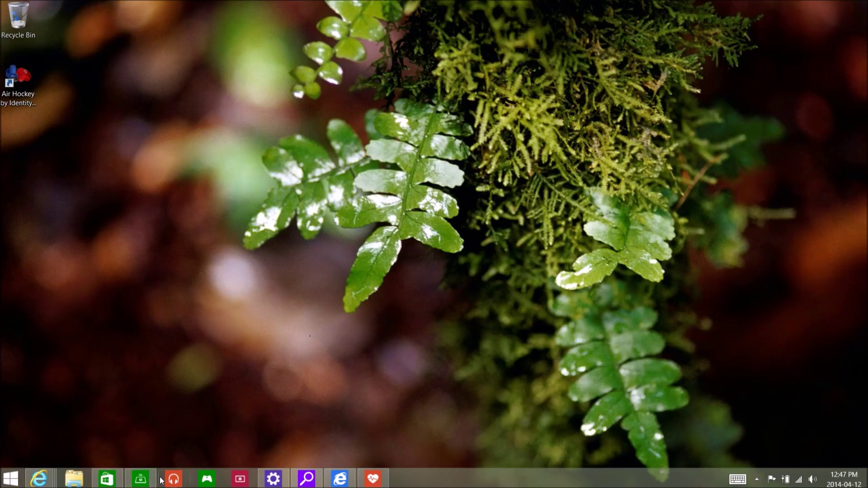
key(super)
- Close Health & Fitness, PC settings and Store from the app switcher
mouse_move(6, 90)
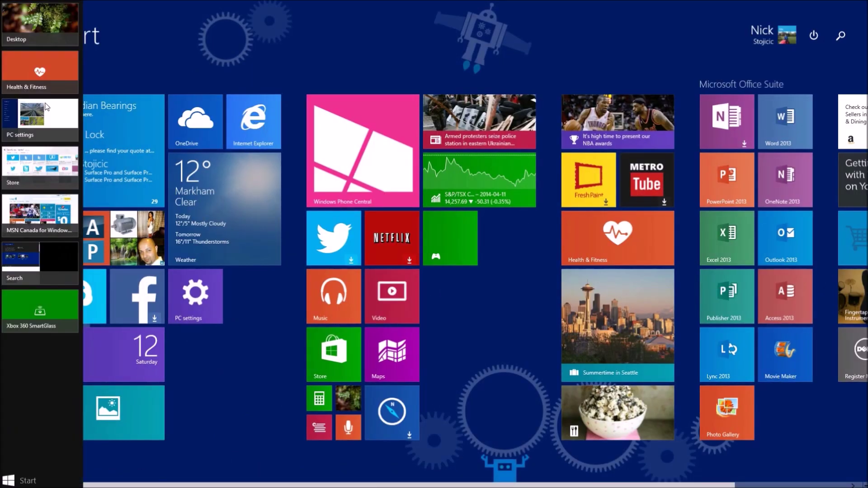
right_click(19, 71)
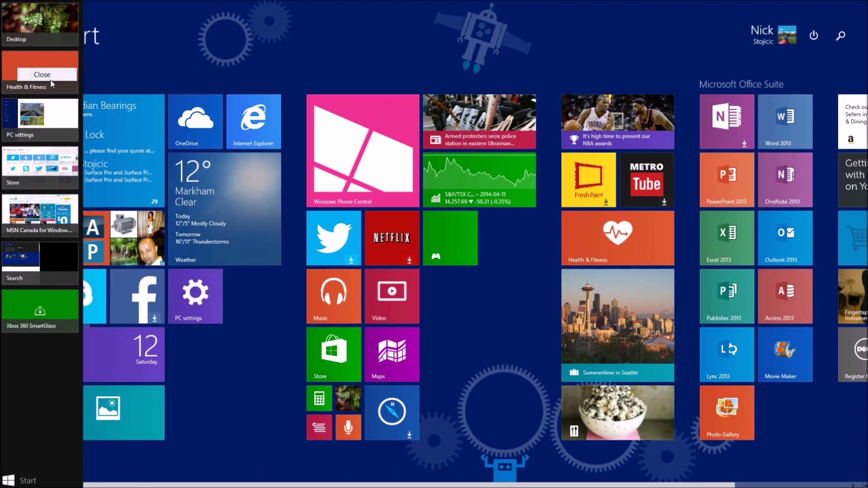
click(22, 73)
right_click(58, 74)
click(57, 74)
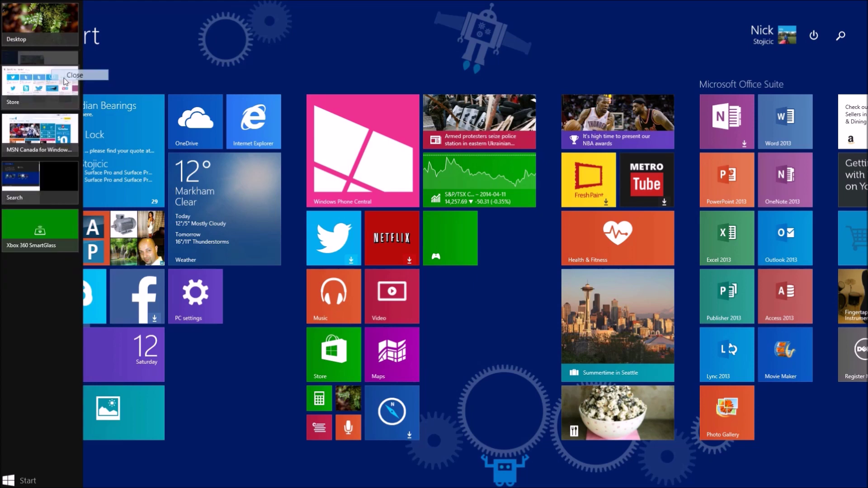
right_click(54, 79)
click(56, 82)
- Close MSN Canada, Search and Xbox 360 SmartGlass, leaving only the Desktop running
right_click(51, 89)
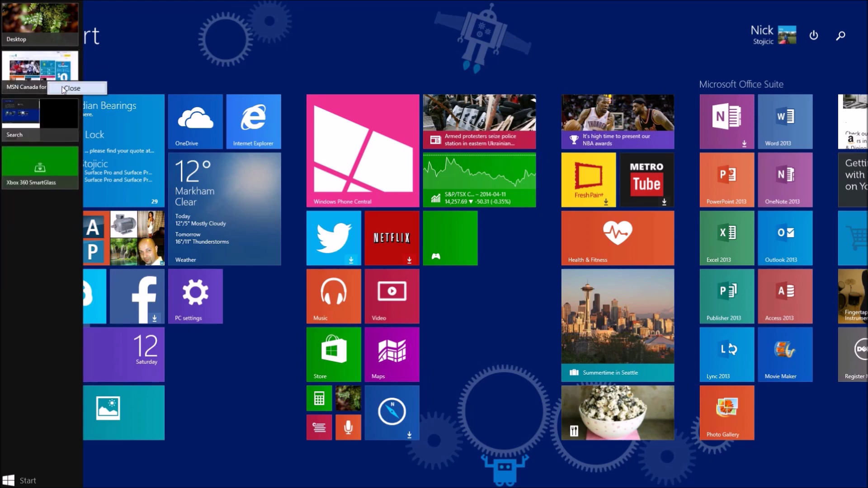
click(59, 85)
drag(43, 82, 368, 434)
mouse_move(1, 115)
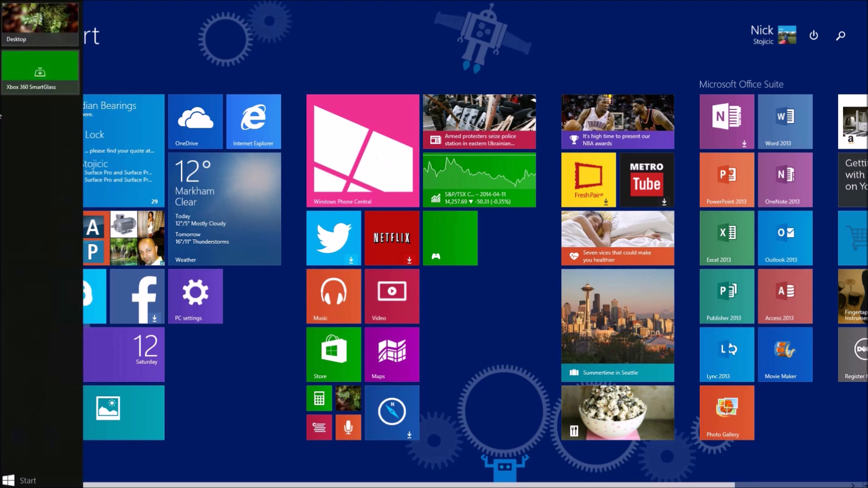
right_click(25, 87)
click(43, 87)
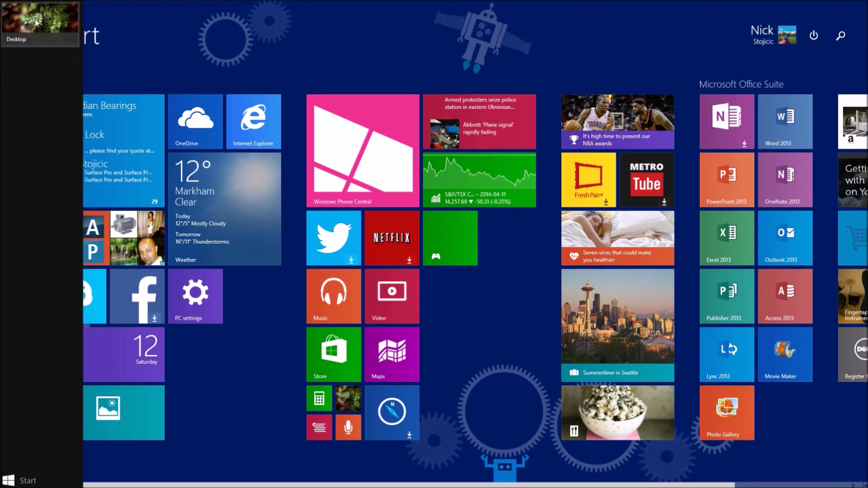